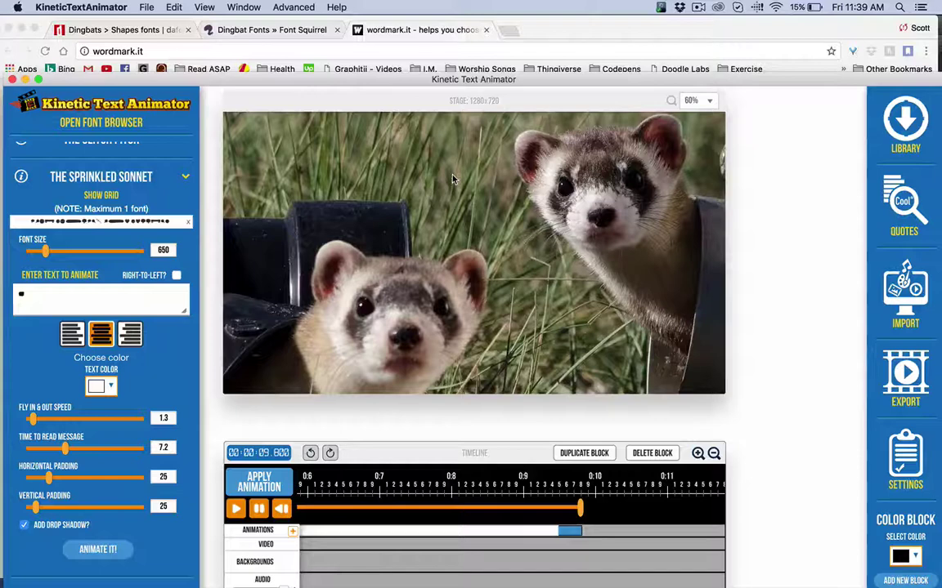
# Replay the ferret video from 0:00 to watch the question speech bubble animate in.
pyautogui.click(282, 510)
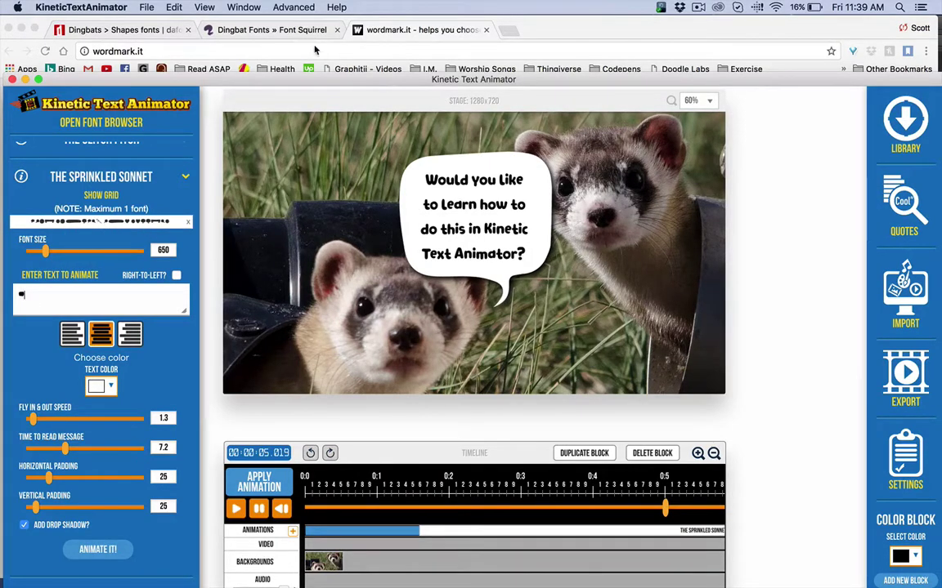
# Switch to wordmark.it and scroll the font previews to the Bodoni, Bonjour and BOWL rows.
pyautogui.click(407, 33)
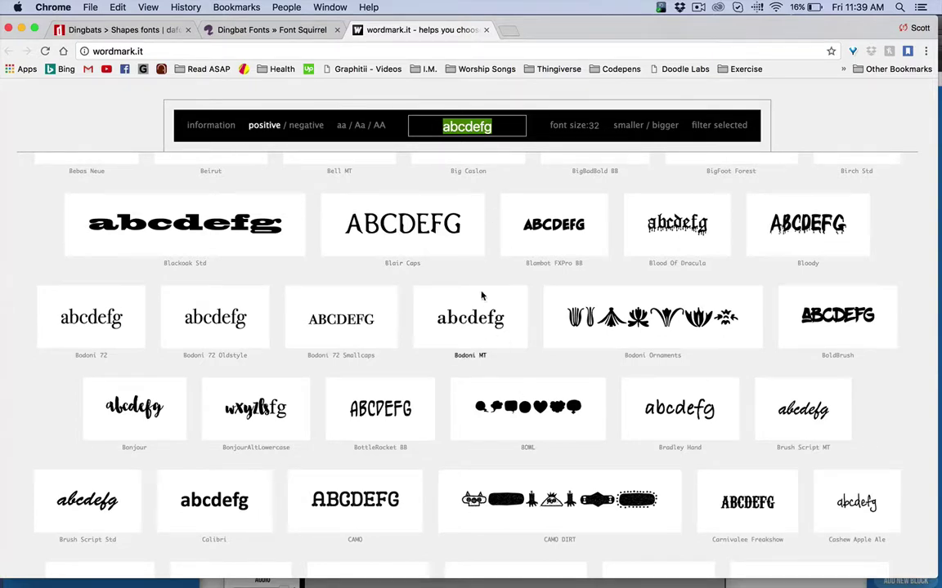
pyautogui.scroll(-1, 482, 296)
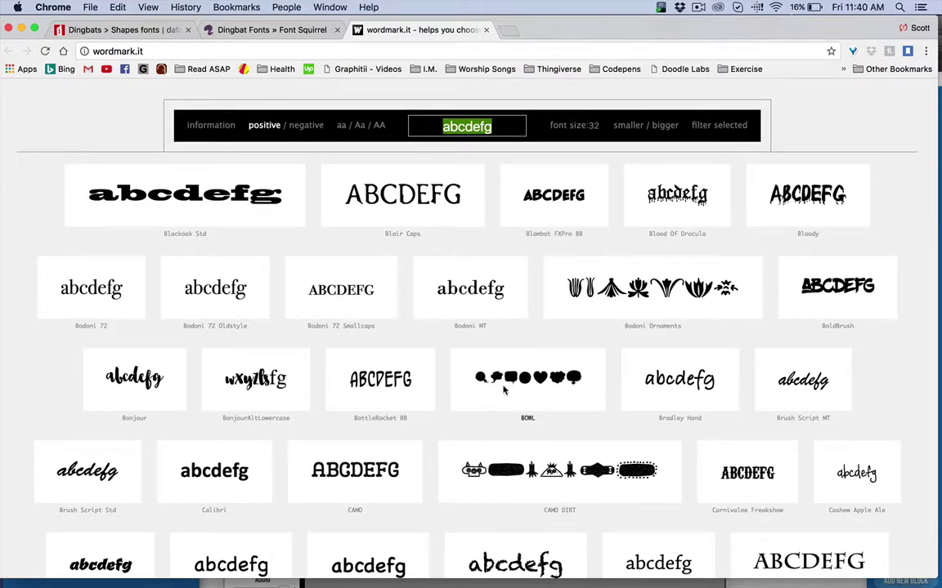
pyautogui.scroll(-20, 516, 448)
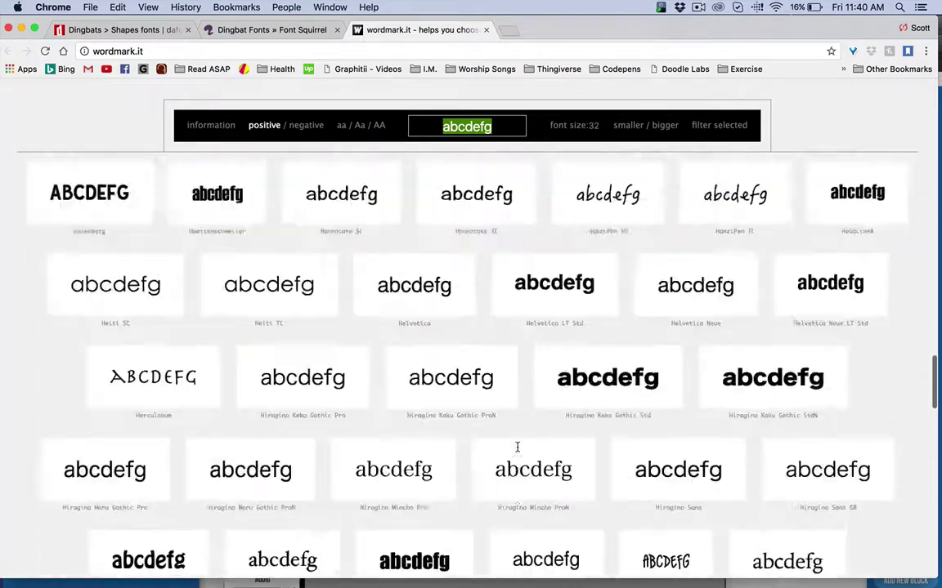
pyautogui.scroll(20, 516, 447)
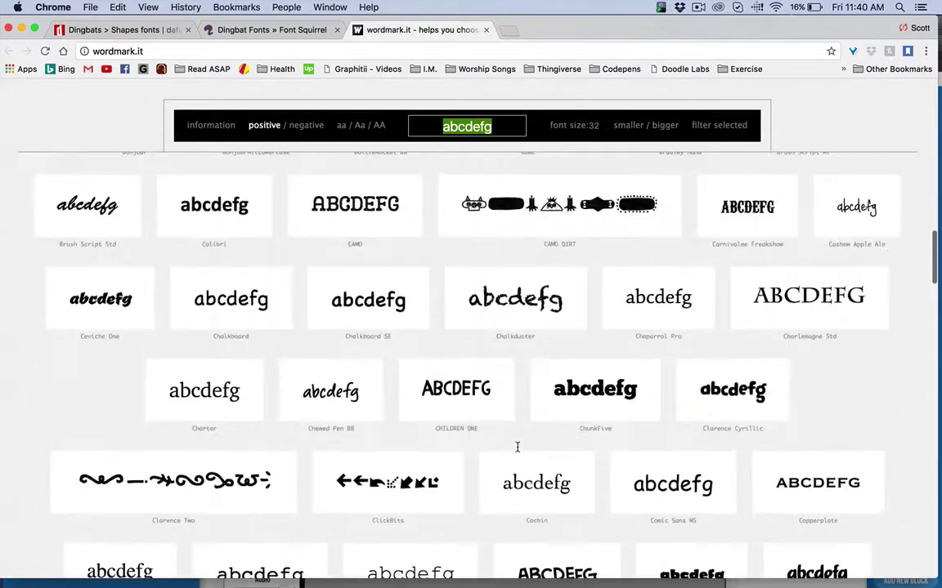
pyautogui.scroll(3, 511, 204)
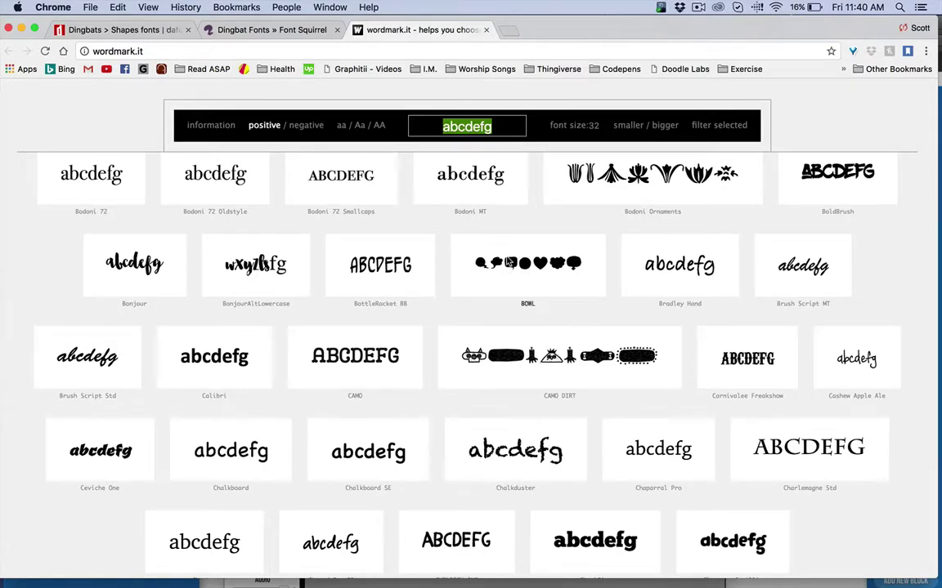
# Back in Kinetic Text Animator, show the grid over the ferret photo and re-animate the bubble.
pyautogui.moveTo(346, 572)
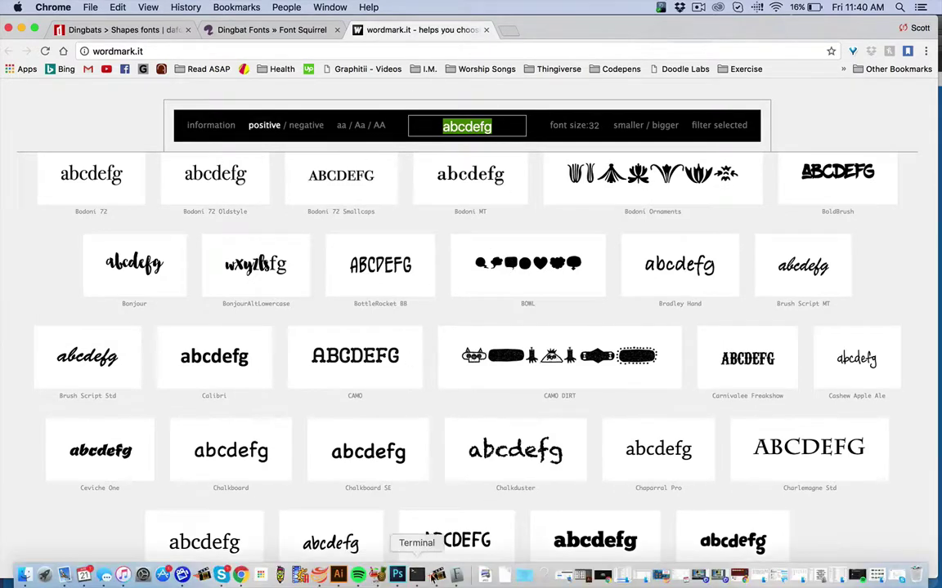
pyautogui.click(437, 575)
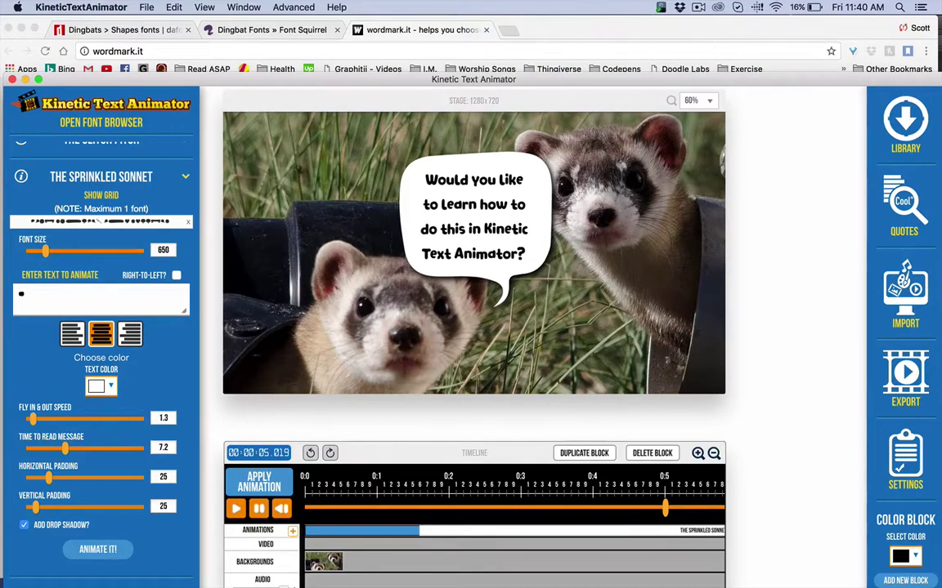
pyautogui.click(101, 195)
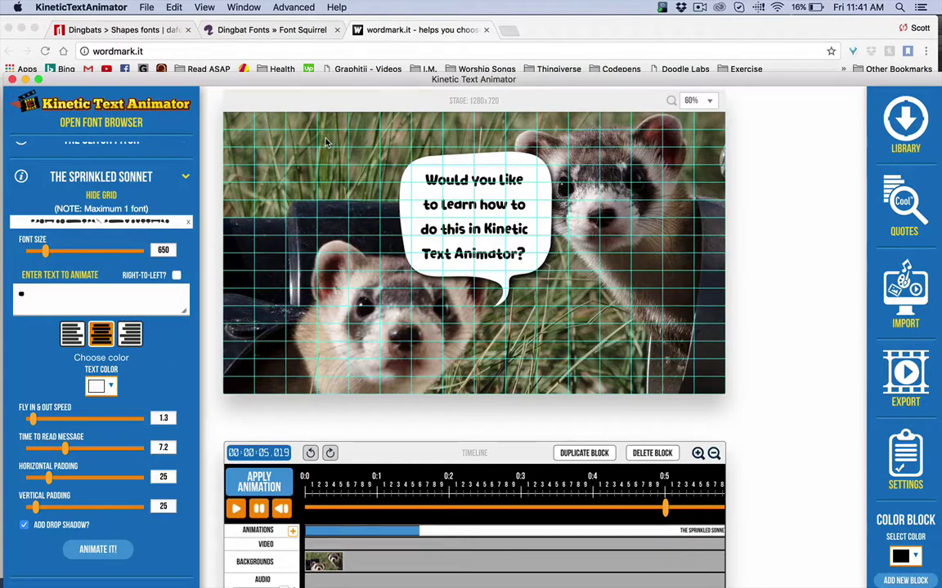
pyautogui.moveTo(325, 142); pyautogui.dragTo(524, 299)
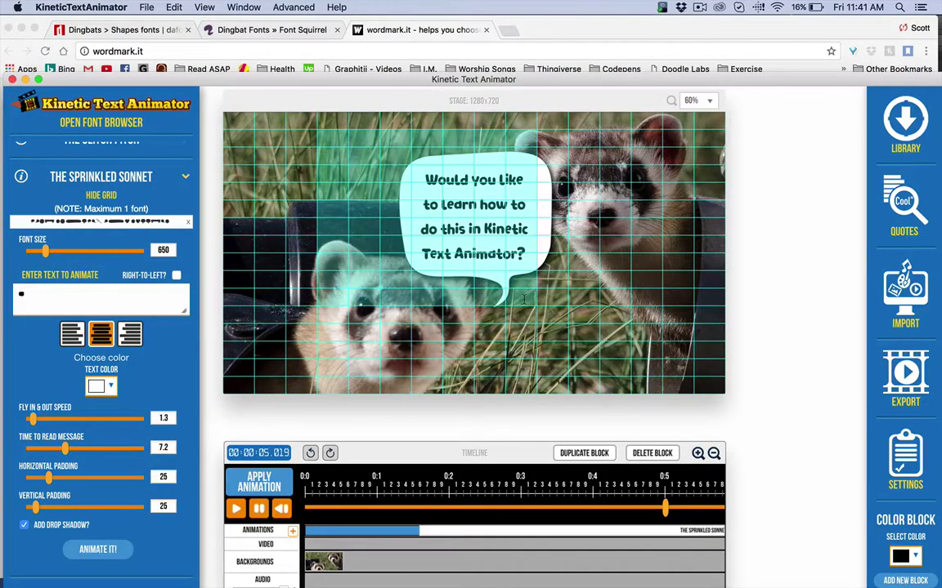
pyautogui.click(99, 550)
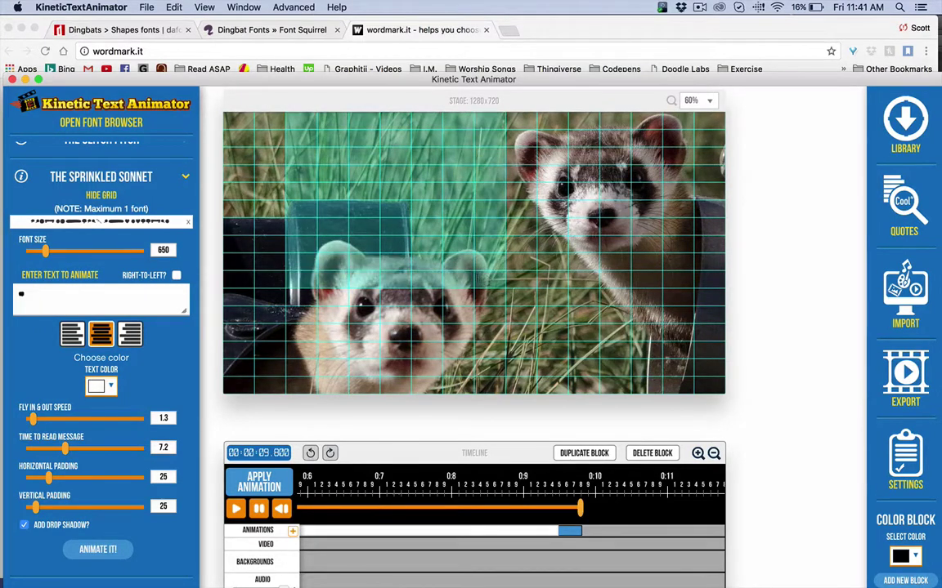
# Replay the speech-bubble animation twice, then select the question text block on the timeline.
pyautogui.click(98, 549)
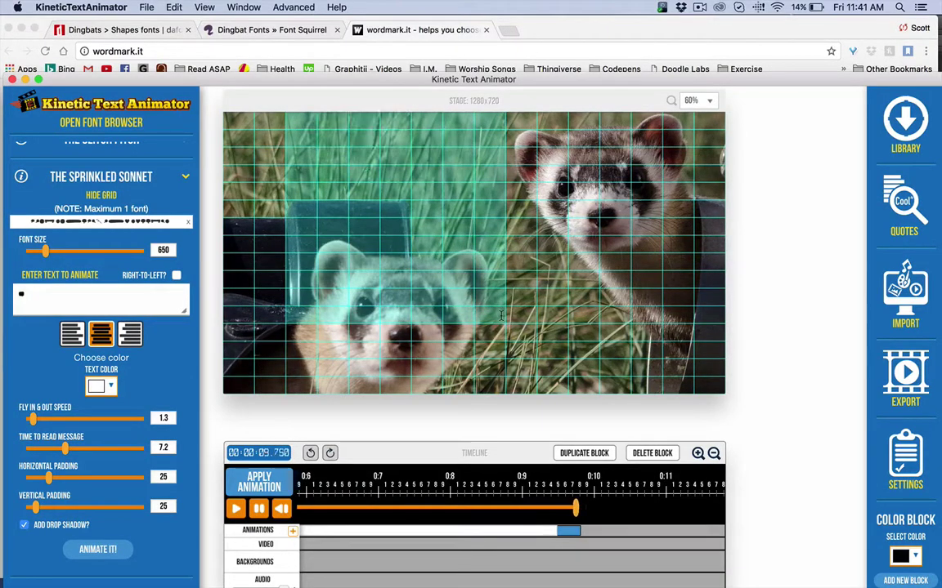
pyautogui.click(97, 549)
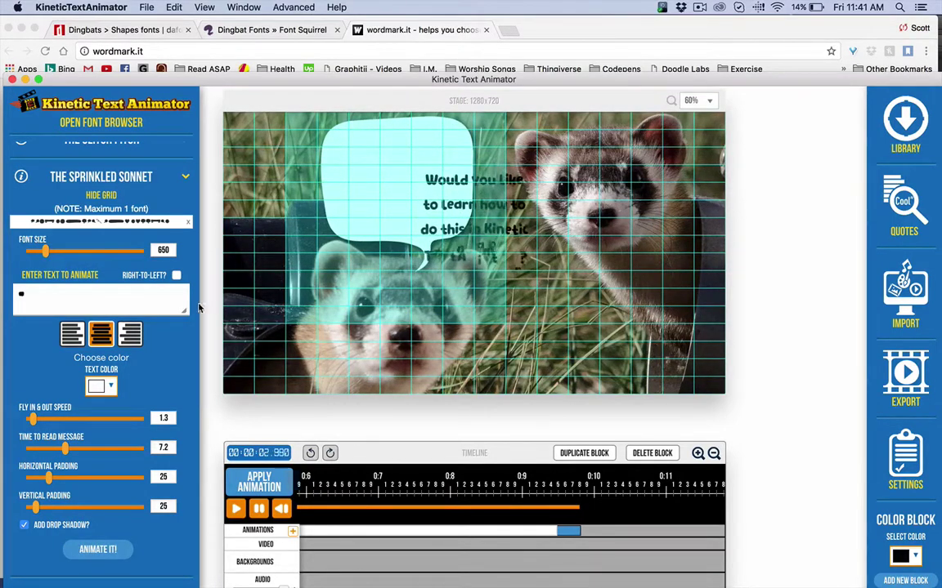
pyautogui.click(348, 535)
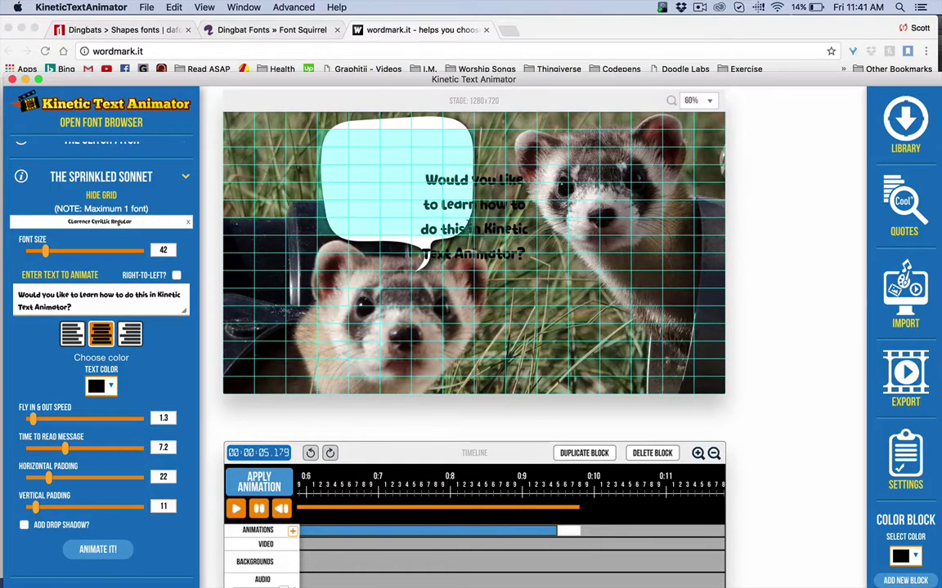
# Re-animate the question text and select the speech-bubble block on the Animations track.
pyautogui.click(83, 553)
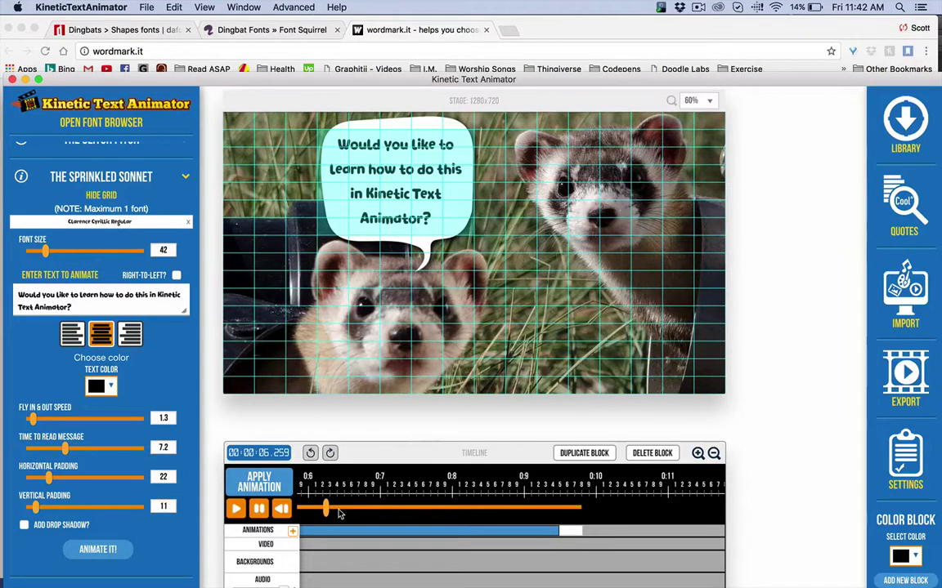
pyautogui.hscroll(-10, 425, 490)
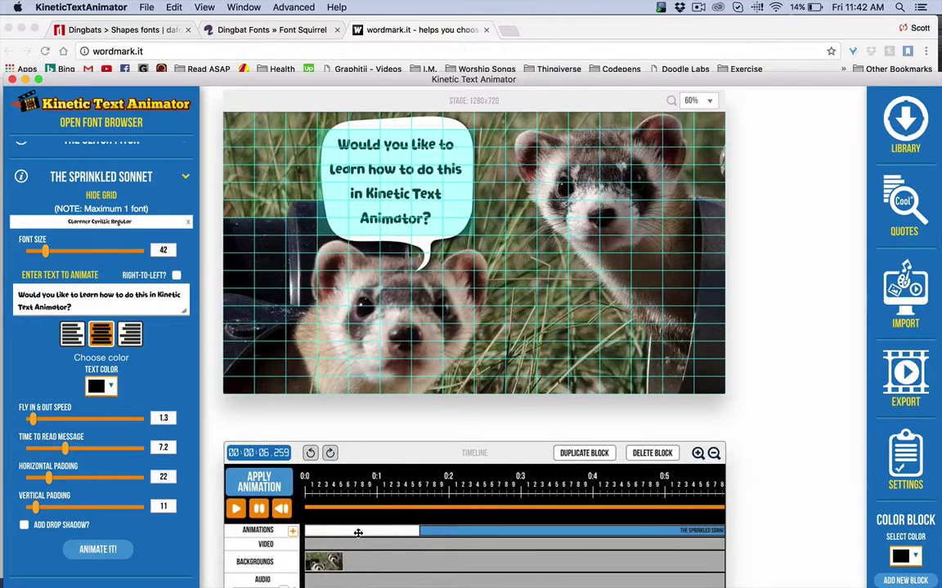
pyautogui.click(408, 535)
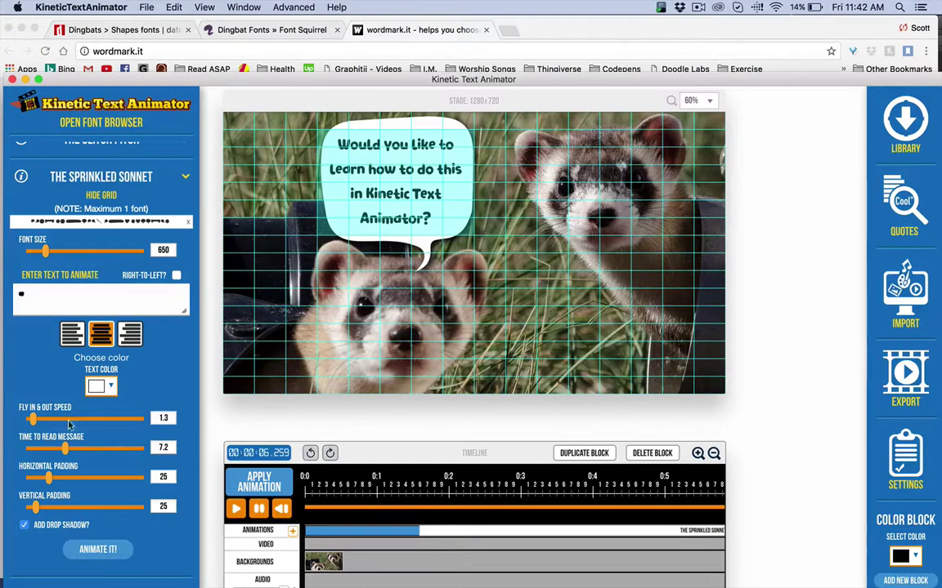
# Collapse The Sprinkled Sonnet settings and briefly inspect The Upended Utterance options.
pyautogui.click(103, 178)
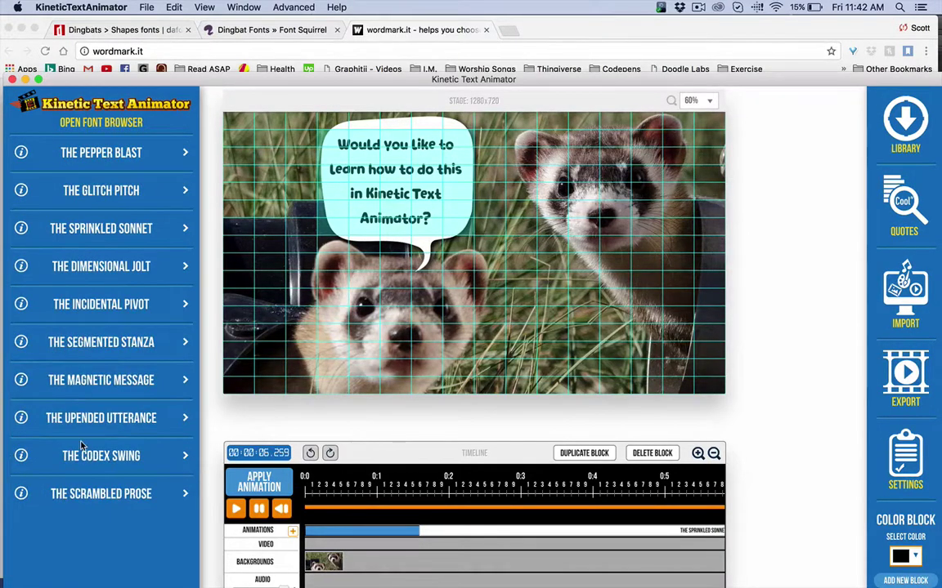
pyautogui.click(100, 420)
pyautogui.scroll(-2, 100, 409)
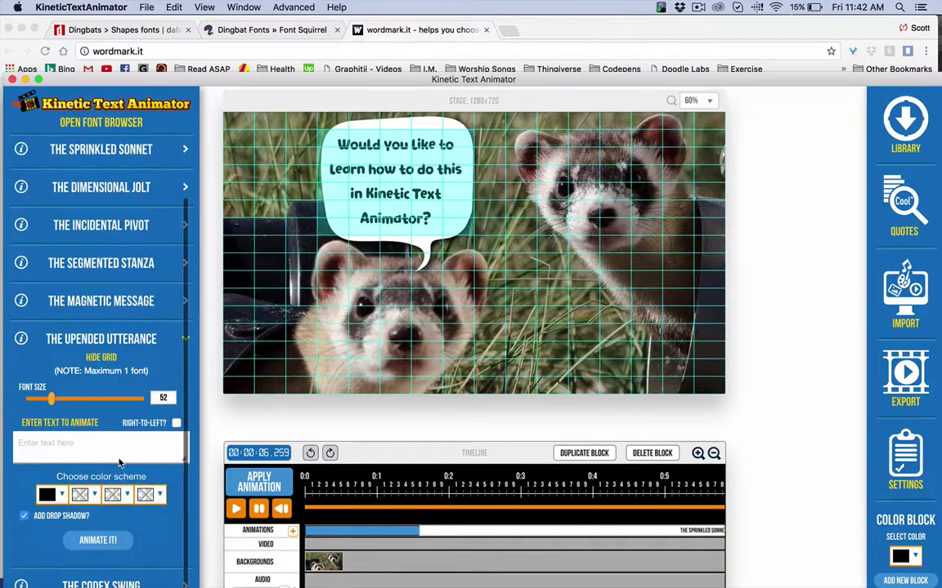
pyautogui.scroll(1, 96, 394)
pyautogui.click(97, 382)
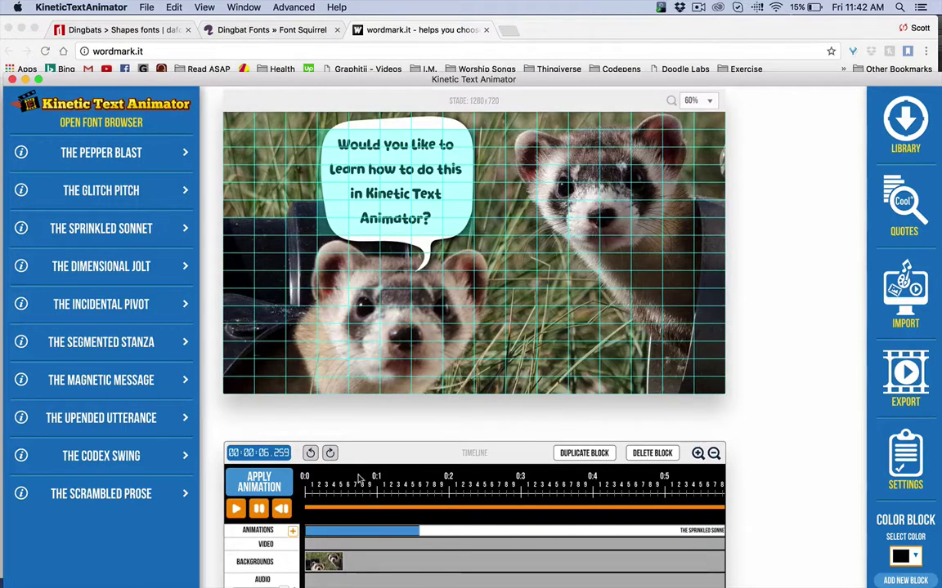
# Replay the video from 0:00, then go to Chrome's dafont Dingbats > Shapes page.
pyautogui.click(281, 509)
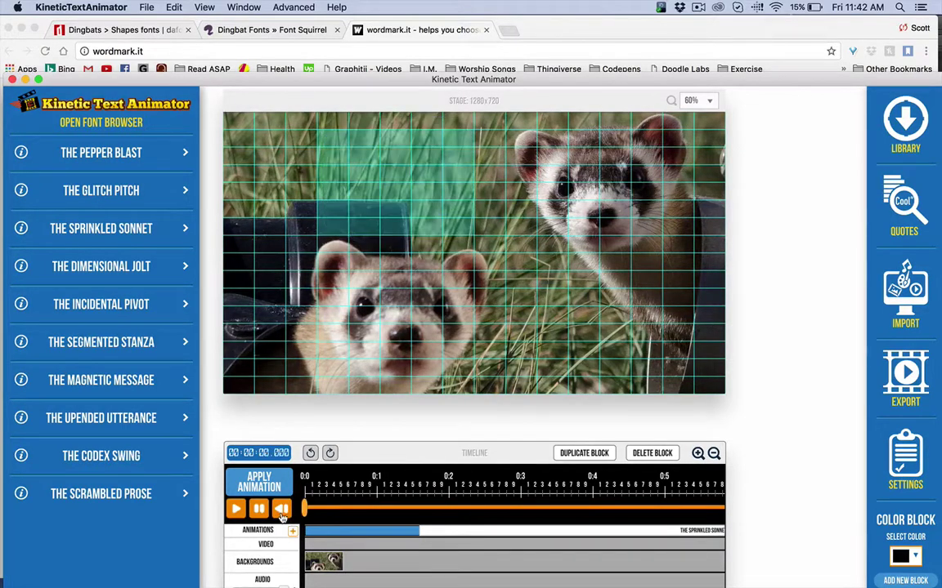
pyautogui.click(236, 510)
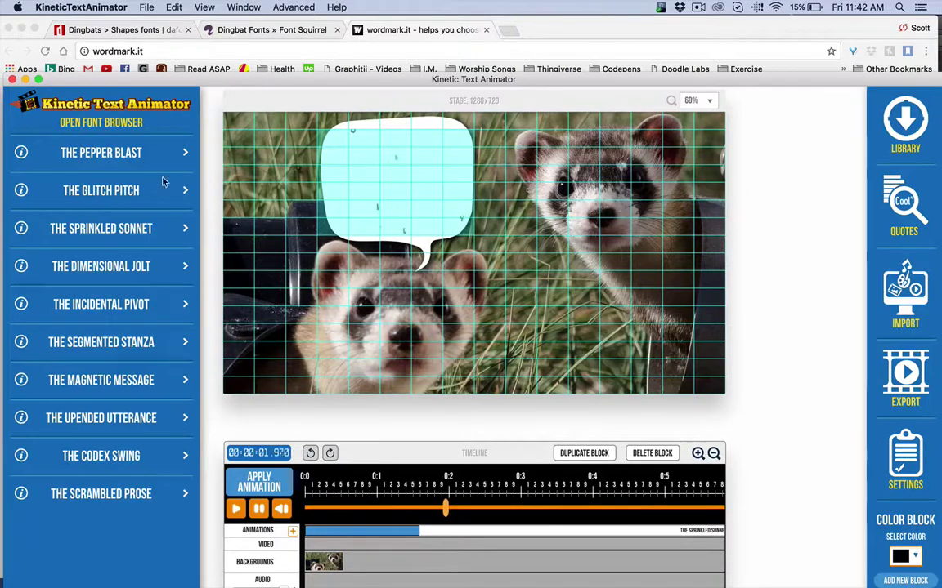
pyautogui.click(101, 229)
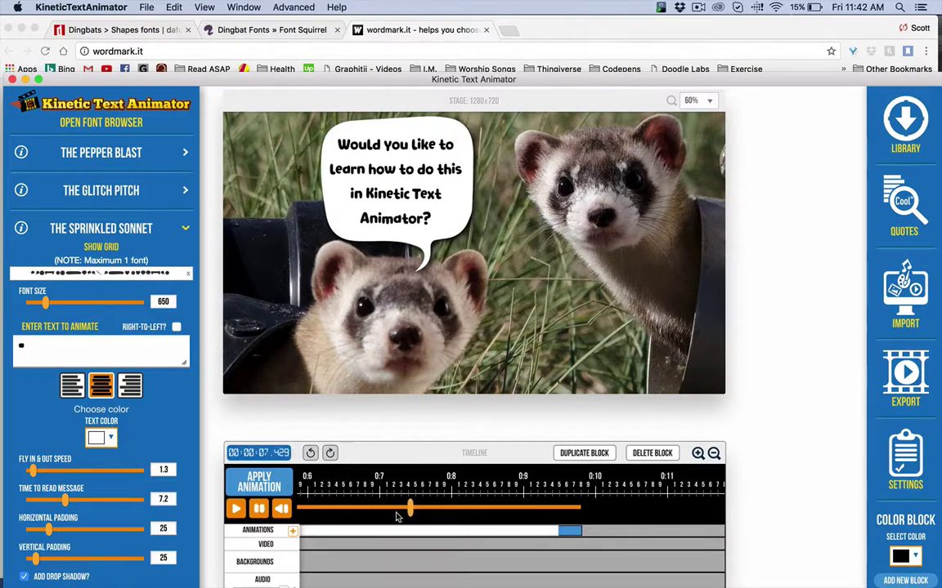
pyautogui.hscroll(-5, 425, 523)
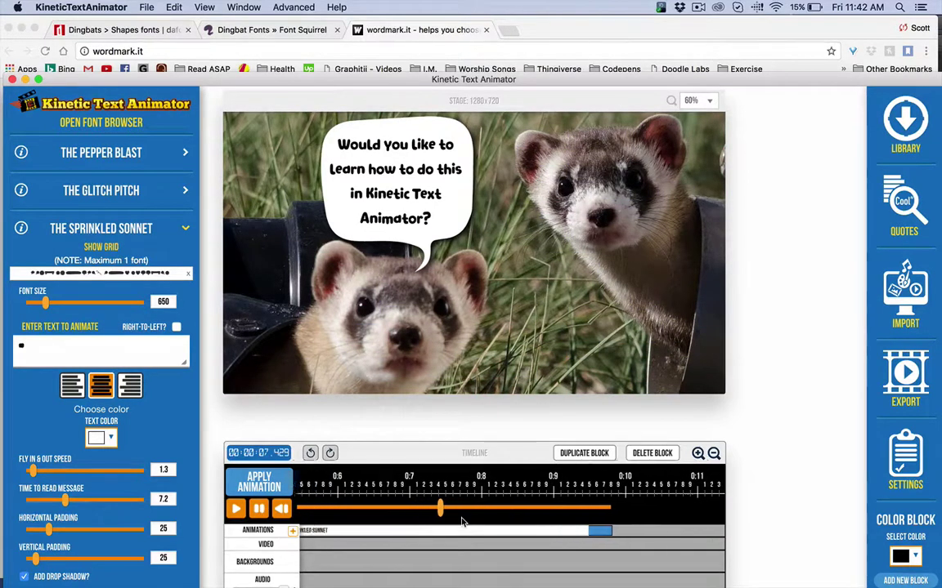
pyautogui.hscroll(-10, 476, 554)
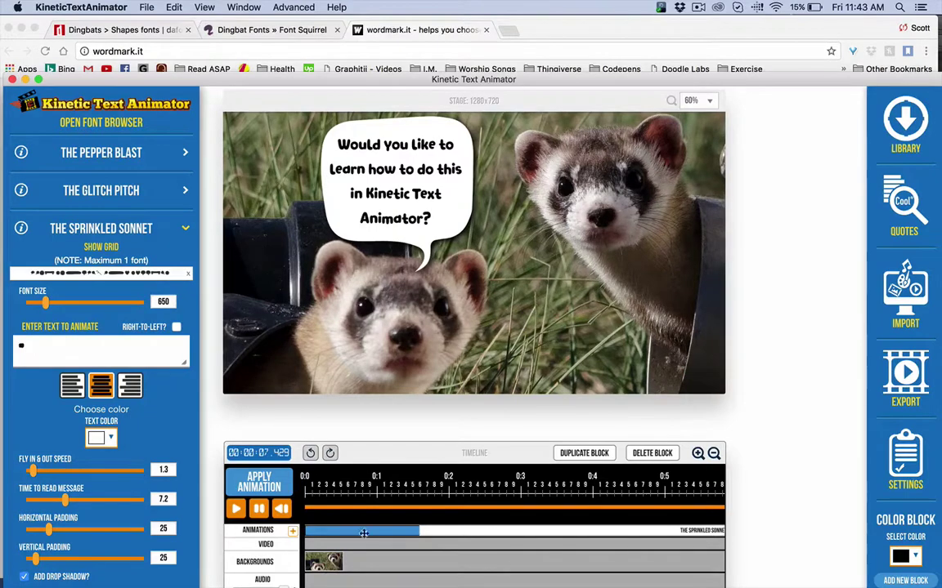
pyautogui.click(396, 31)
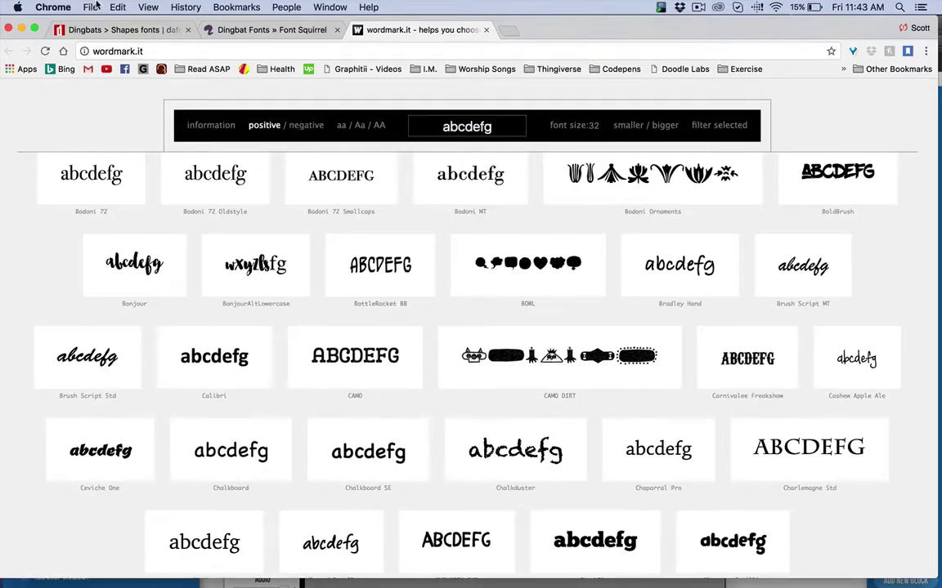
pyautogui.click(86, 31)
pyautogui.scroll(5, 417, 405)
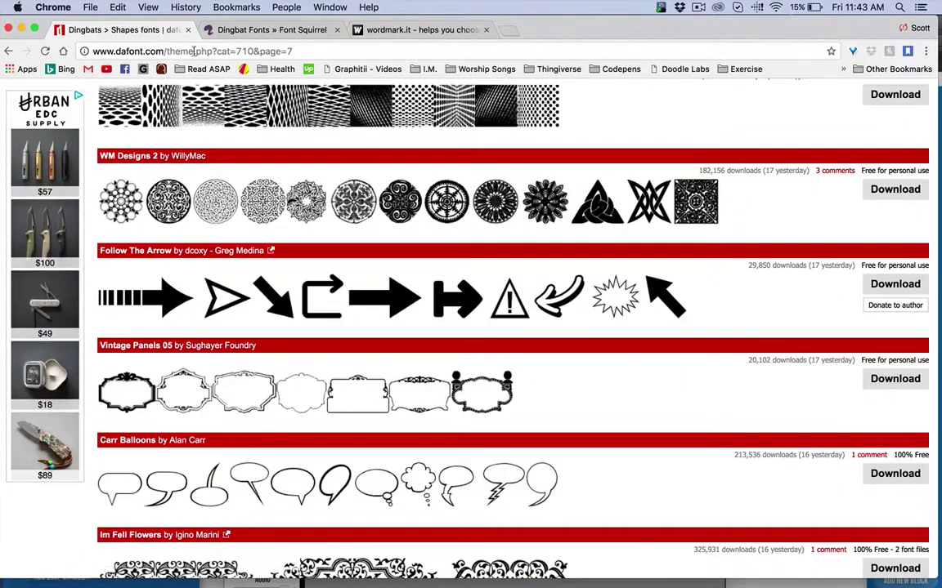
pyautogui.scroll(10, 391, 335)
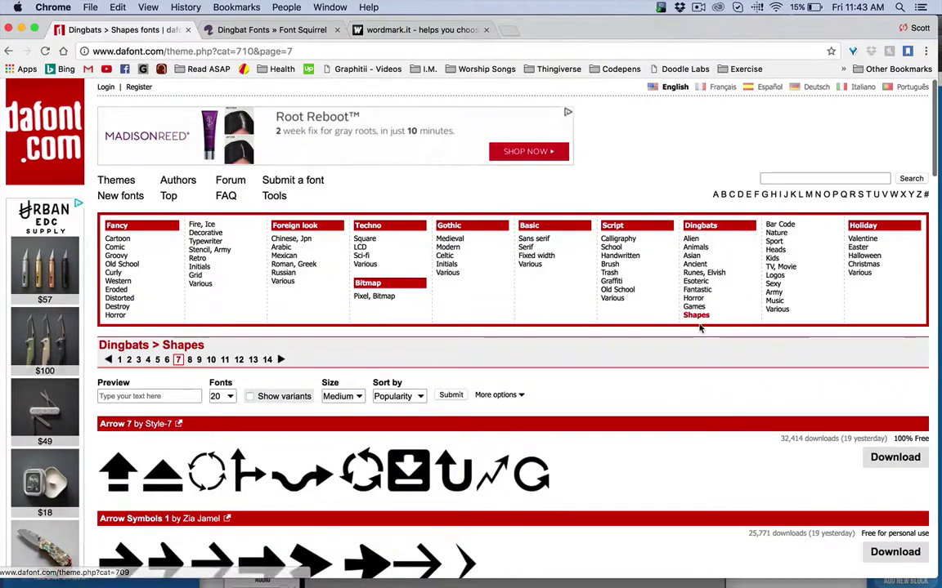
pyautogui.scroll(-5, 541, 431)
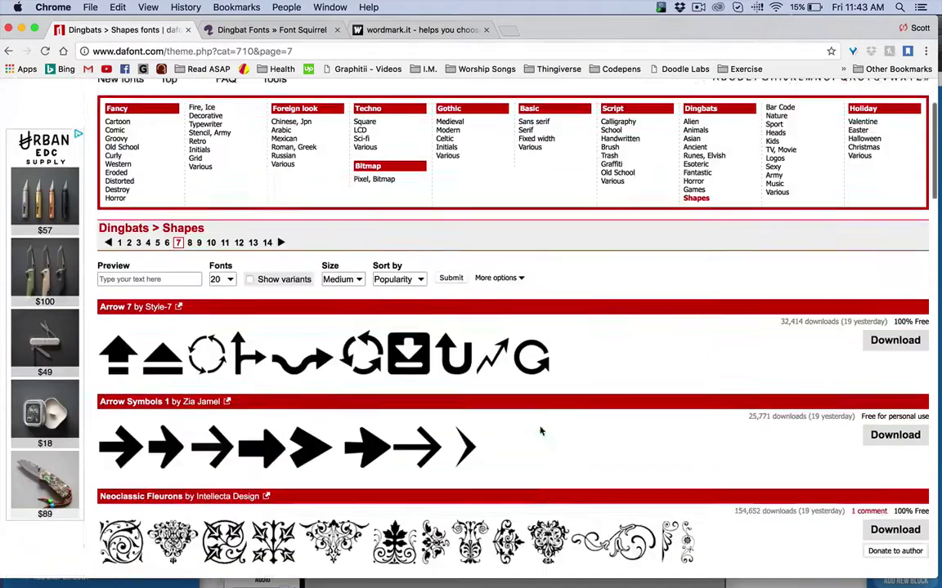
pyautogui.scroll(-20, 342, 426)
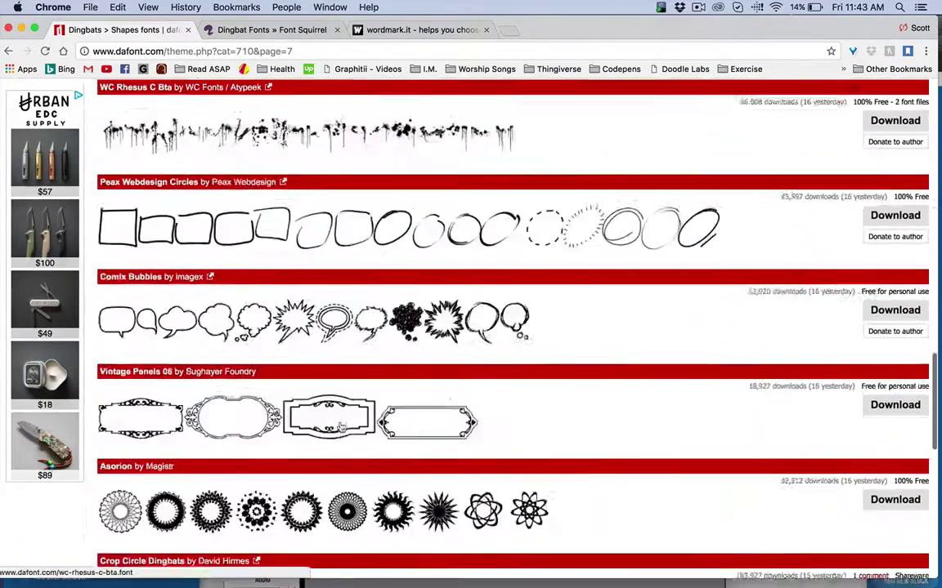
pyautogui.scroll(-5, 342, 426)
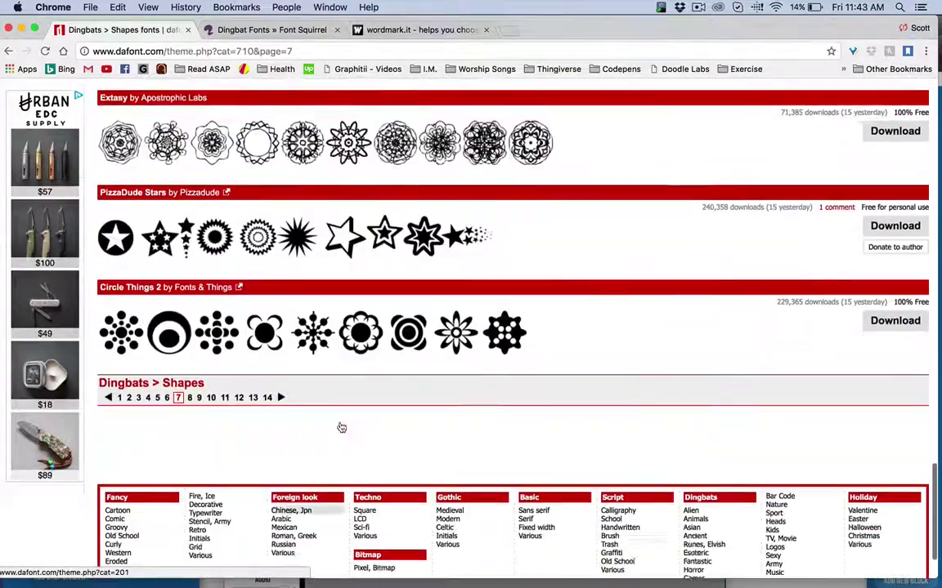
pyautogui.scroll(12, 295, 212)
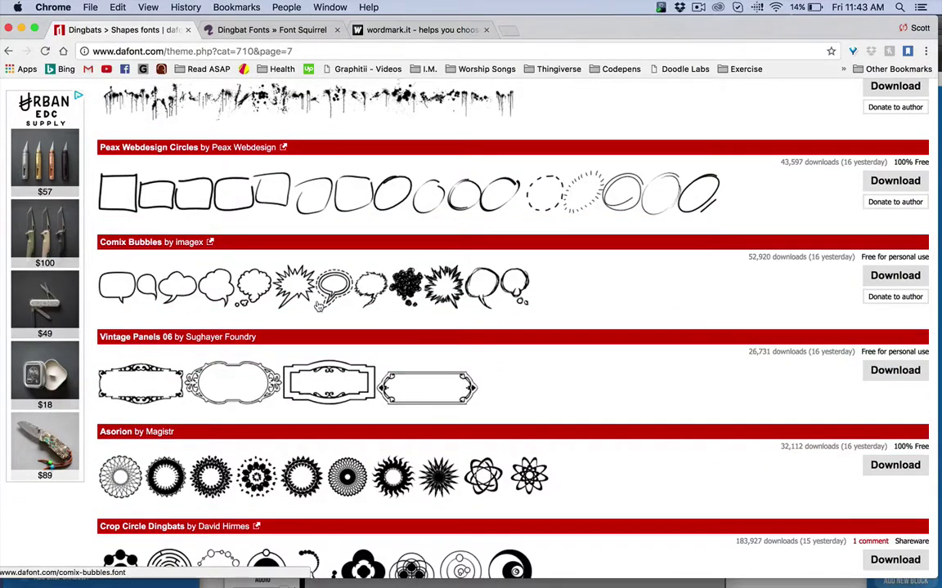
pyautogui.scroll(5, 319, 306)
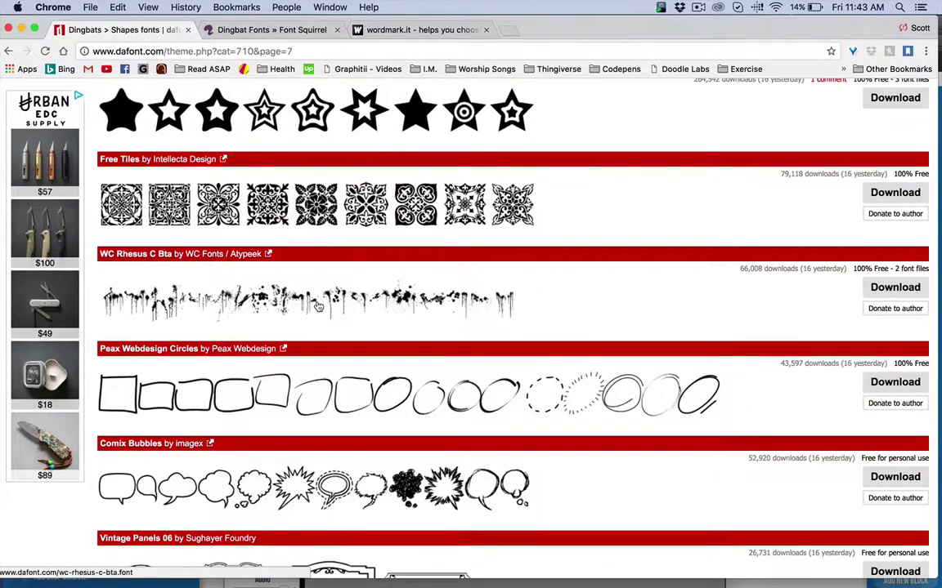
pyautogui.scroll(7, 319, 306)
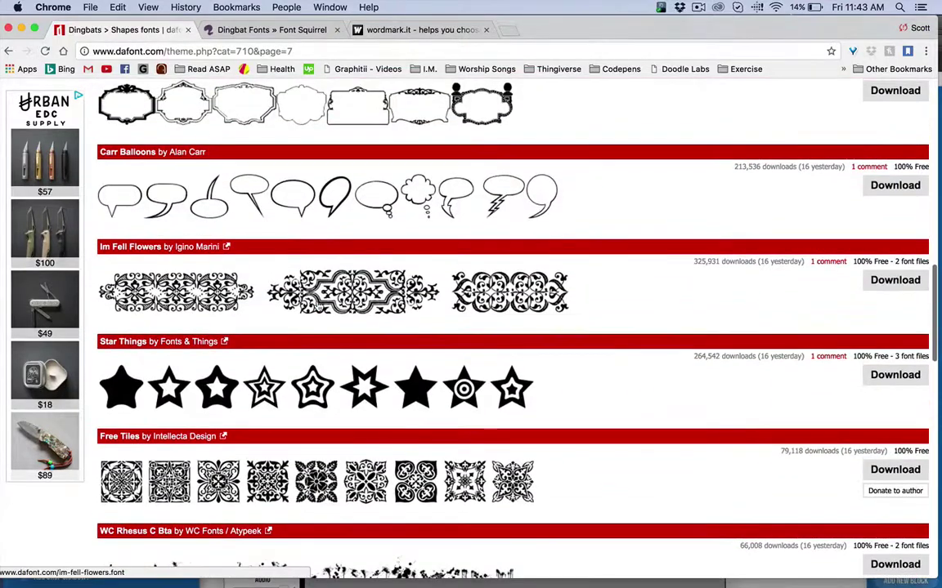
pyautogui.scroll(5, 319, 305)
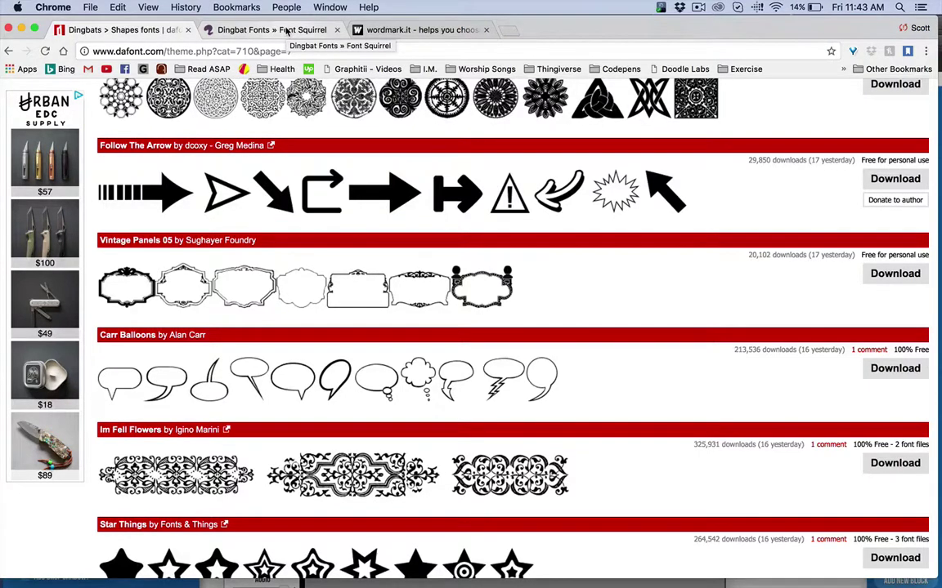
# Switch to Font Squirrel and scroll its Dingbat list down to Veneer, WC Rhesus and Web Symbols.
pyautogui.click(287, 31)
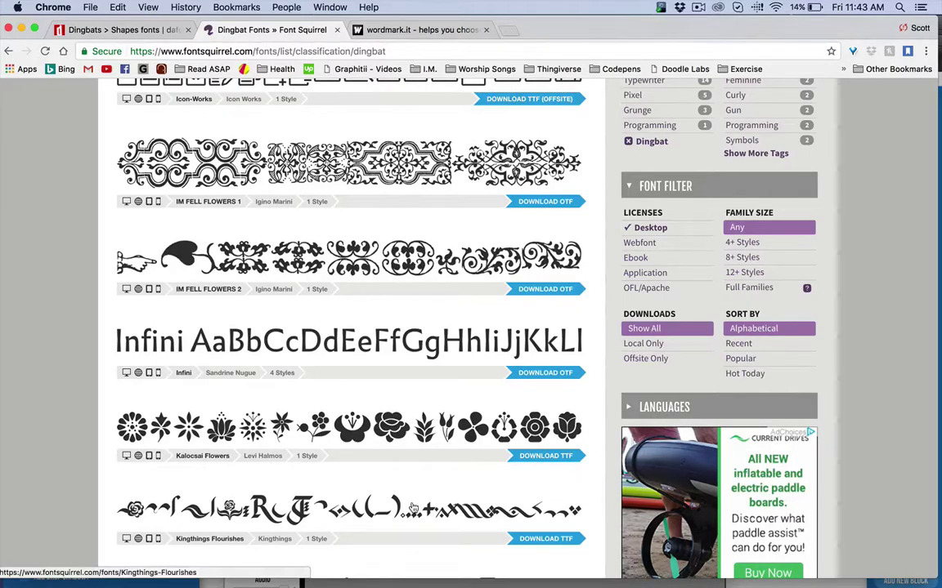
pyautogui.scroll(-5, 412, 507)
pyautogui.scroll(-9, 412, 507)
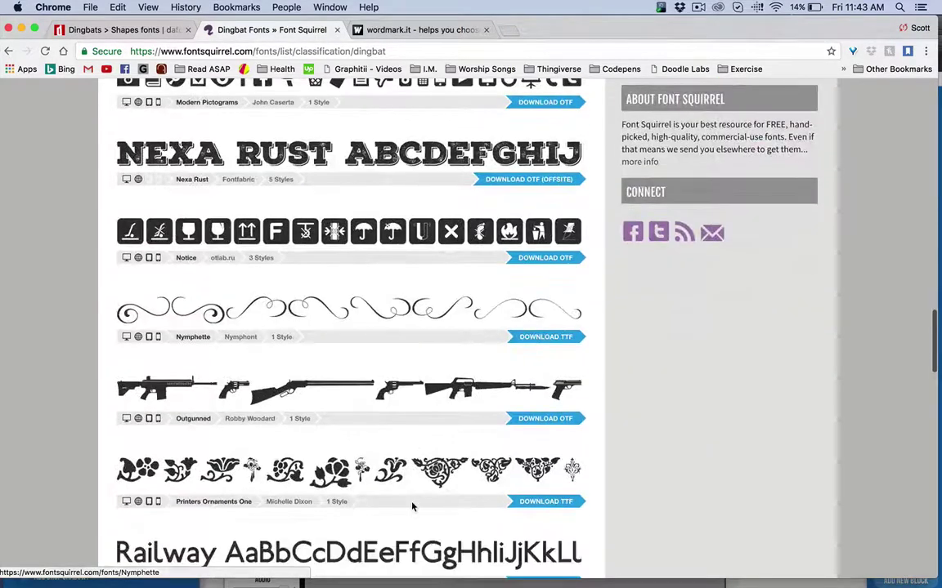
pyautogui.scroll(-7, 413, 508)
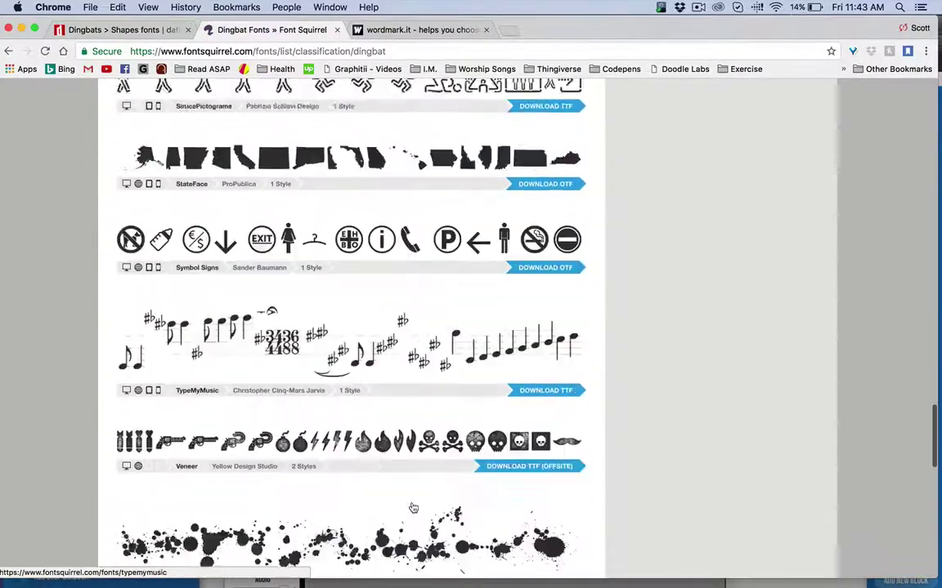
pyautogui.scroll(20, 412, 507)
pyautogui.scroll(5, 412, 508)
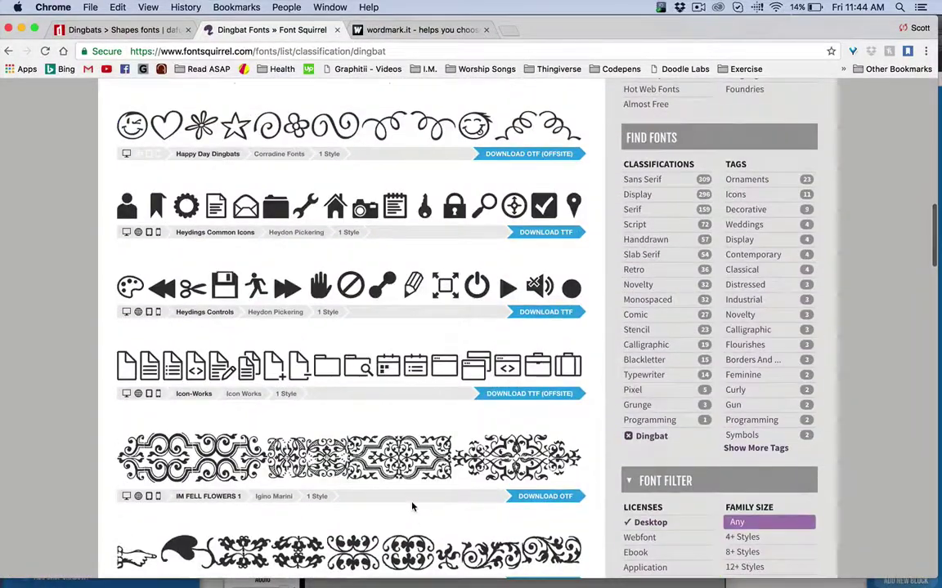
pyautogui.scroll(2, 412, 508)
pyautogui.scroll(-4, 412, 508)
pyautogui.scroll(-11, 412, 507)
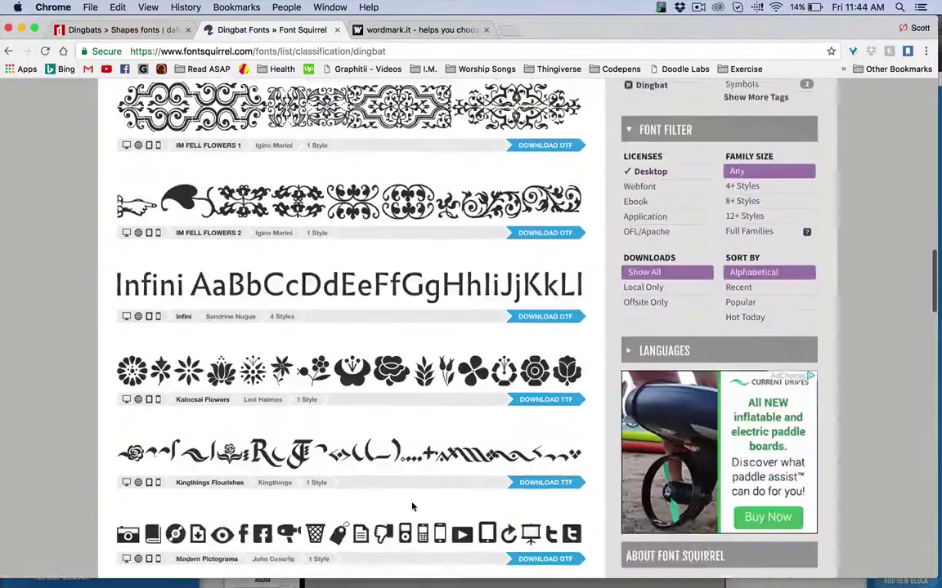
pyautogui.scroll(-13, 413, 507)
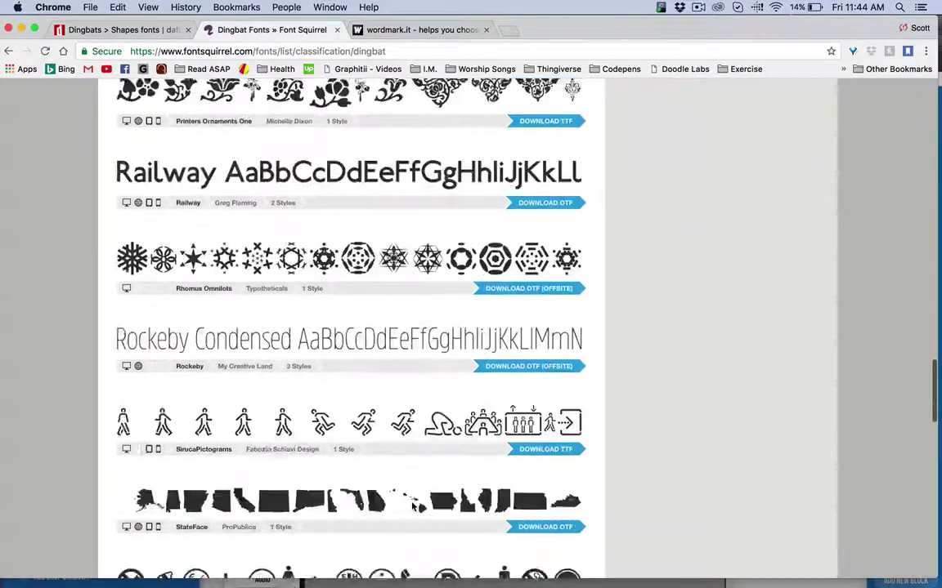
pyautogui.scroll(15, 413, 507)
pyautogui.scroll(-19, 412, 508)
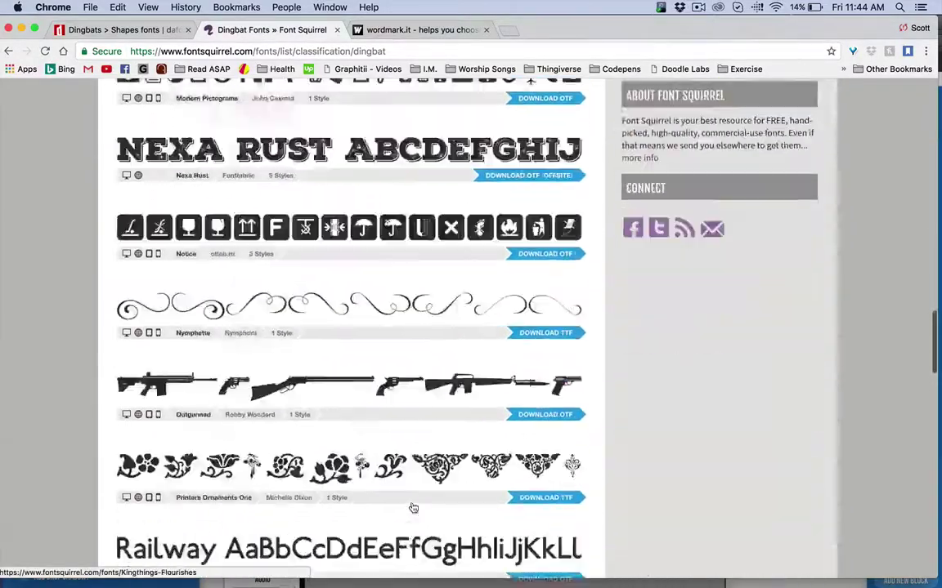
pyautogui.scroll(-1, 412, 508)
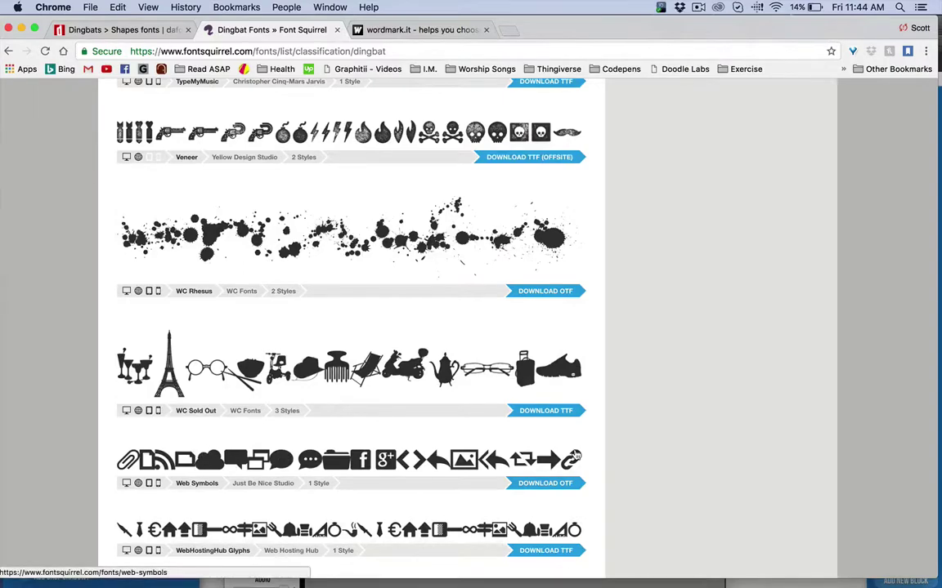
# Glance at the wordmark.it font previews, then return to the ferret project in Kinetic Text Animator.
pyautogui.click(407, 34)
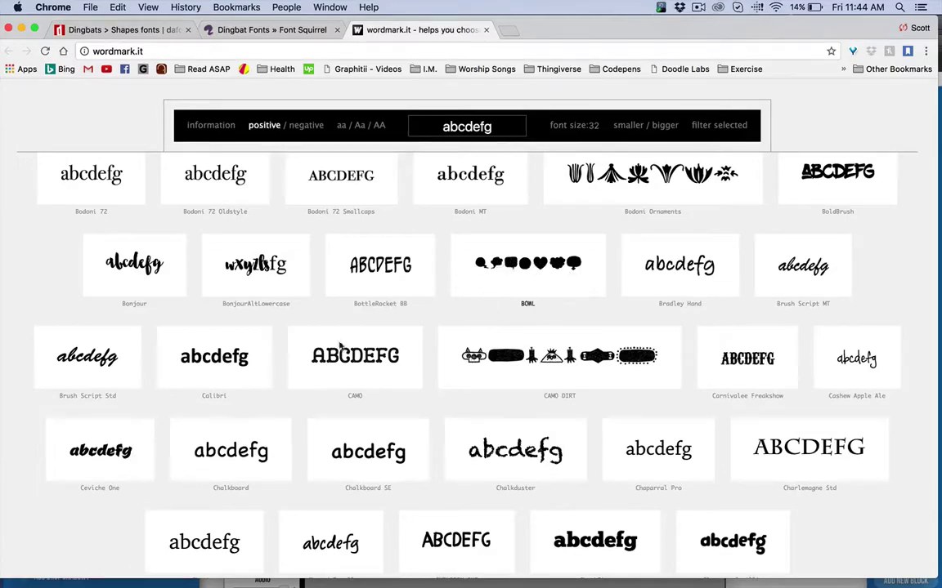
pyautogui.moveTo(260, 575)
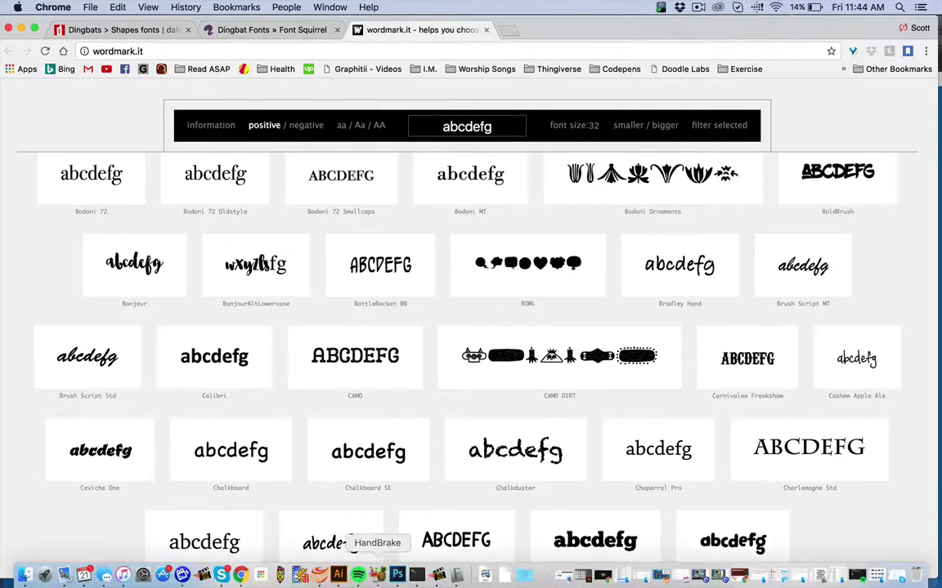
pyautogui.click(377, 576)
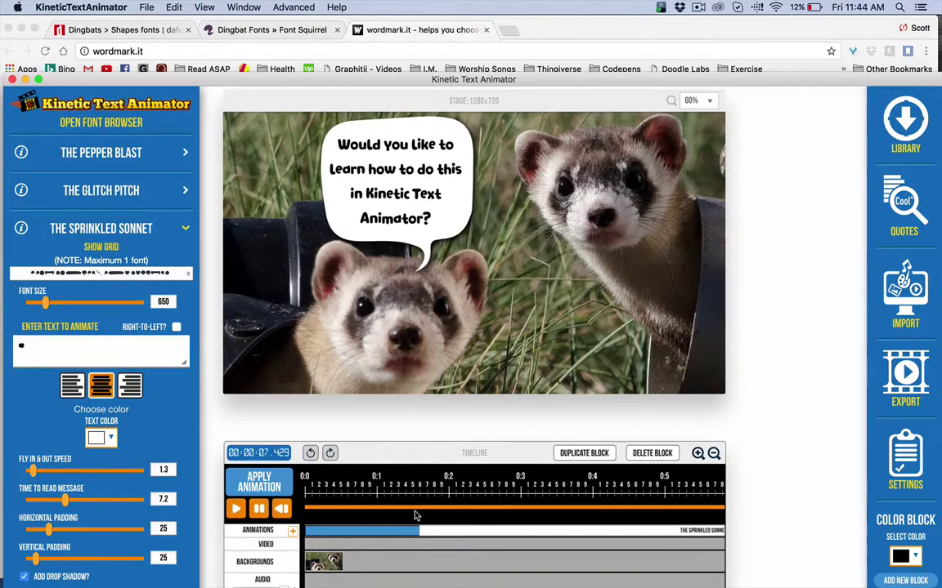
# Compare the first and second animation blocks, ending on the size-42 Clarence Cyrillic question text settings.
pyautogui.hscroll(5, 420, 511)
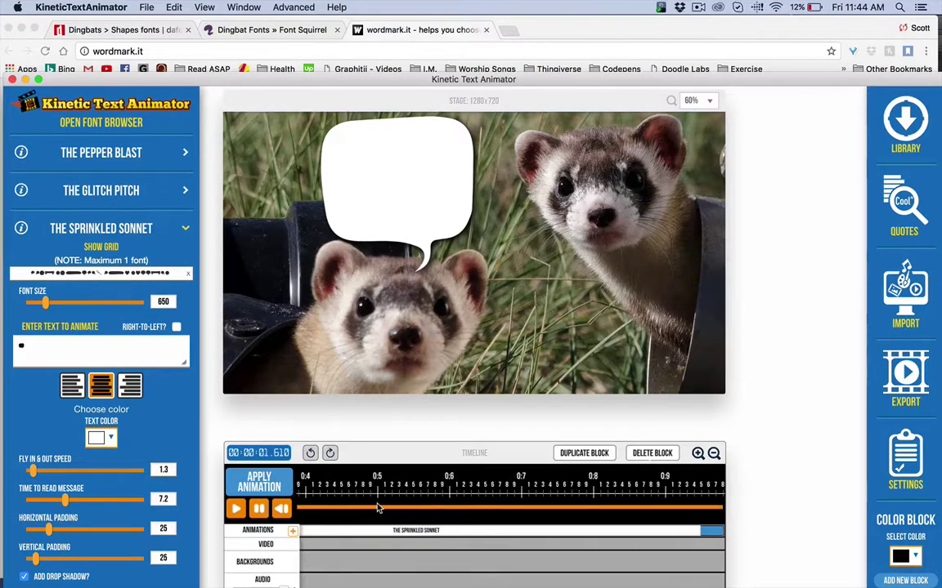
pyautogui.hscroll(-5, 422, 500)
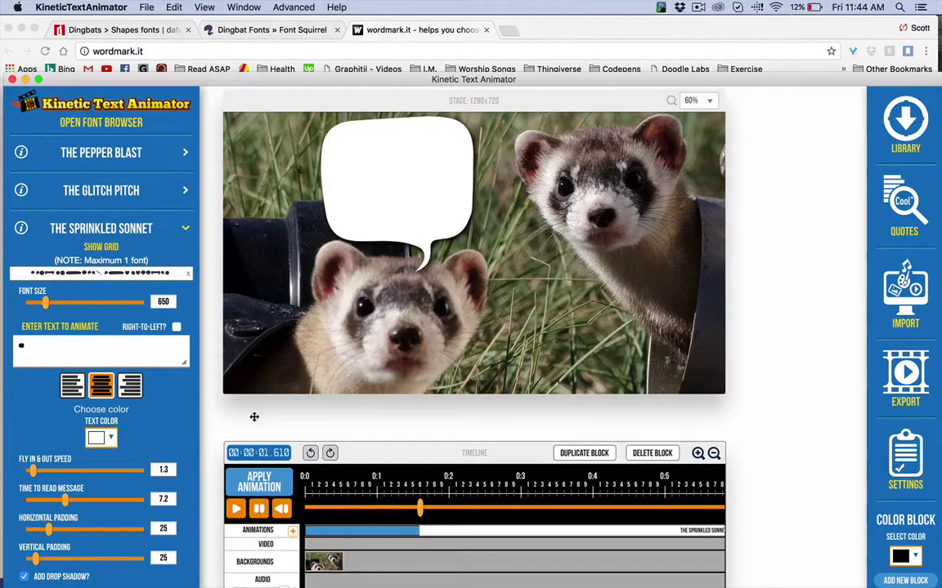
pyautogui.click(444, 532)
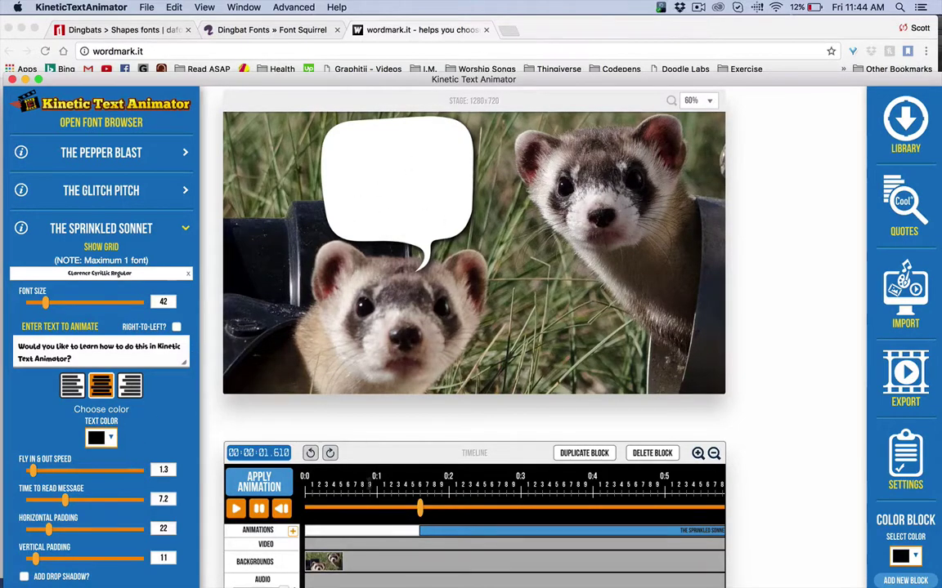
pyautogui.click(336, 531)
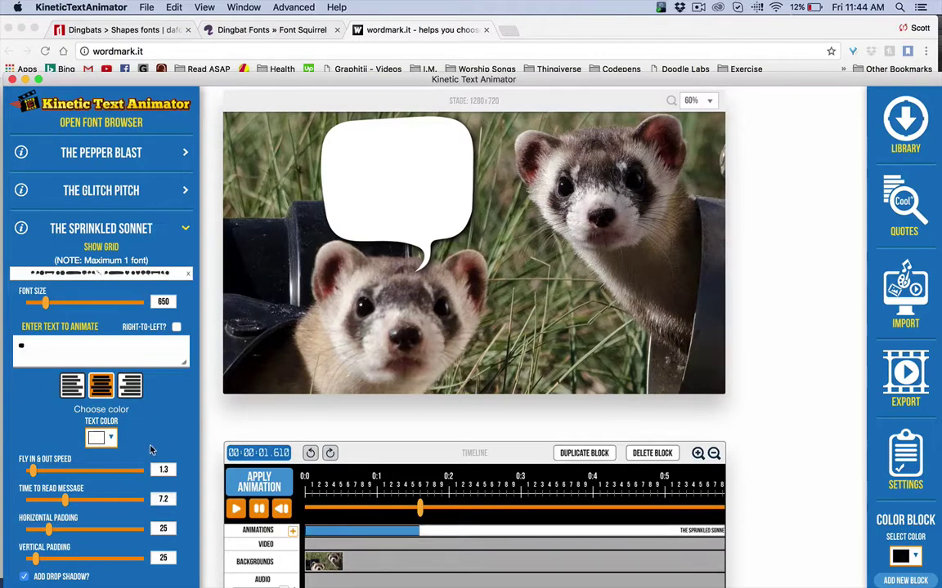
pyautogui.scroll(-2, 35, 551)
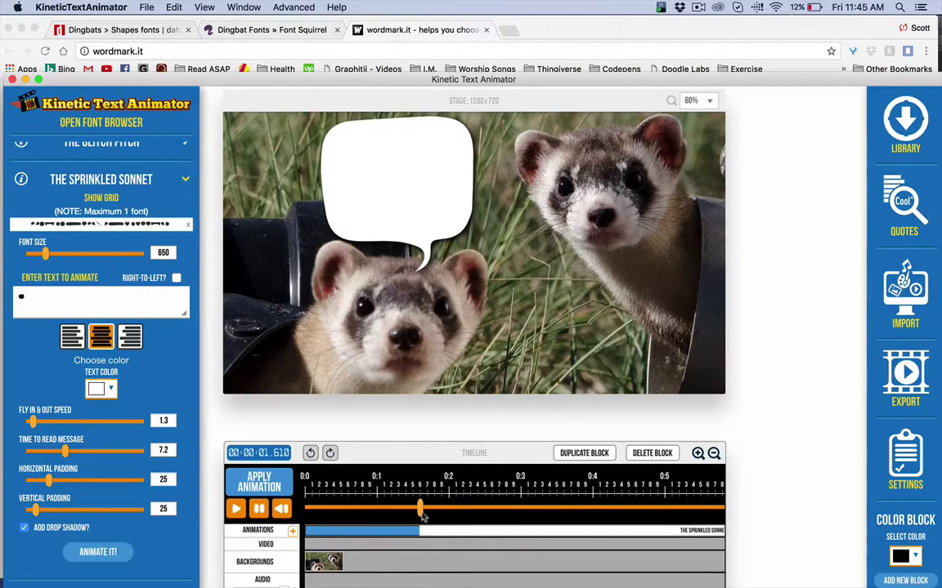
pyautogui.click(448, 531)
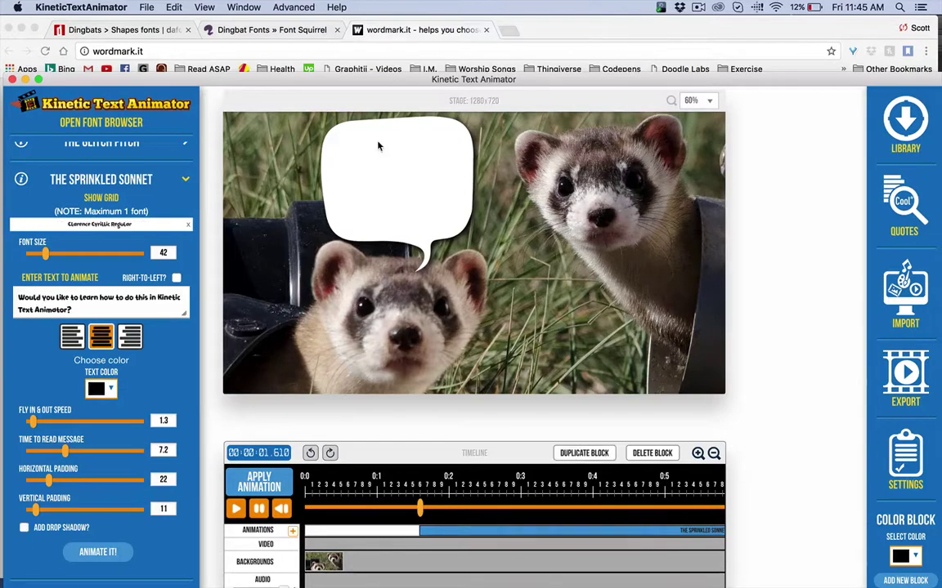